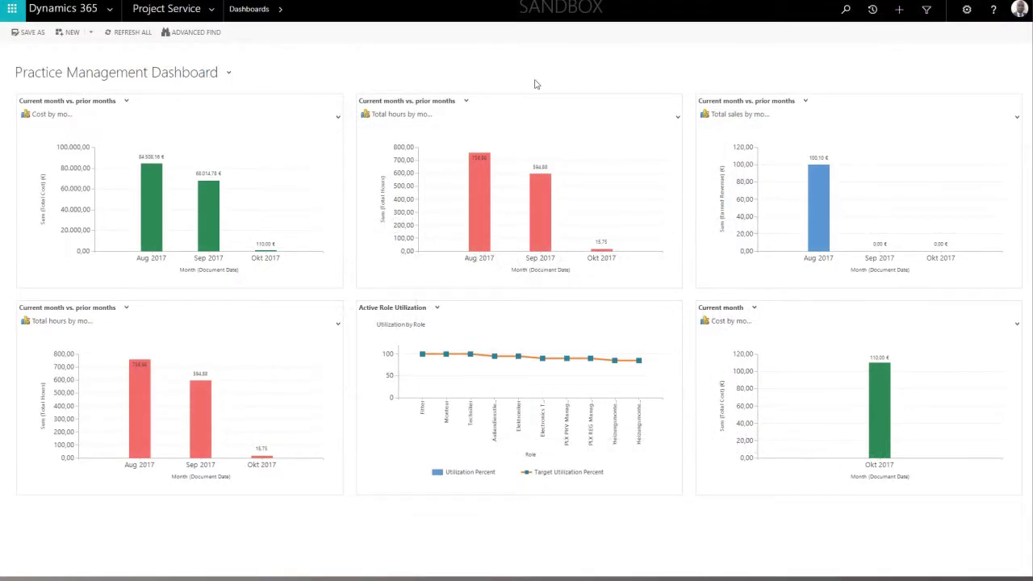
Step: Open Project Gantt and pick Demo project and the Project Service Automation workshop in the project filter
left_click(211, 11)
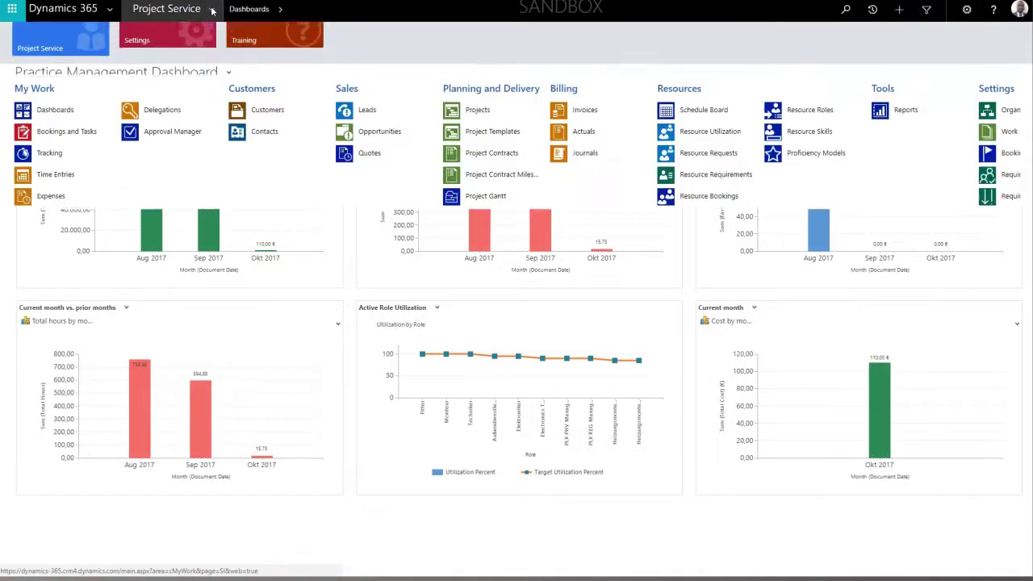
left_click(495, 198)
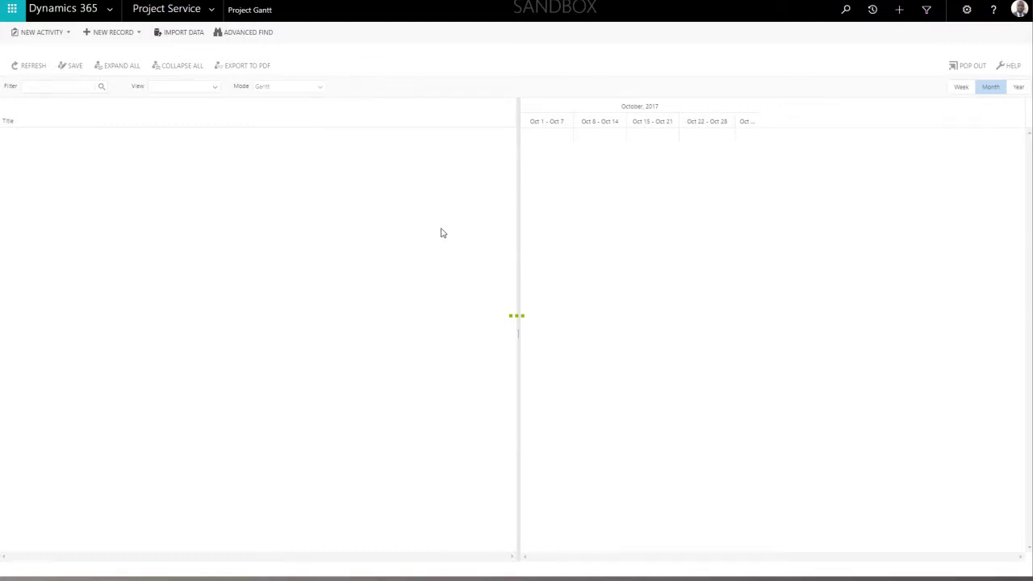
left_click(101, 86)
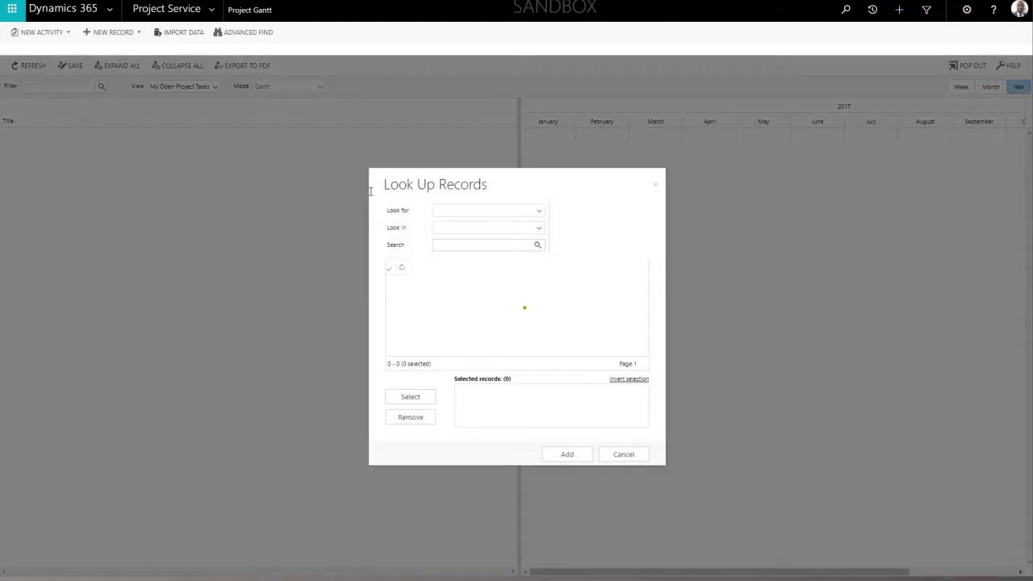
scroll(393, 318, "down", 3)
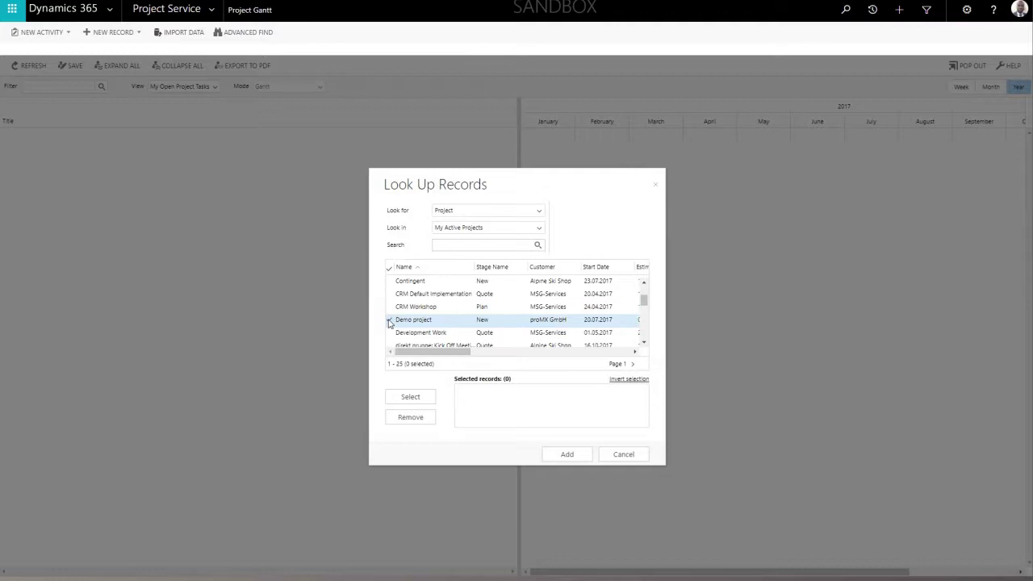
left_click(389, 320)
scroll(389, 322, "down", 5)
left_click(389, 336)
left_click(411, 397)
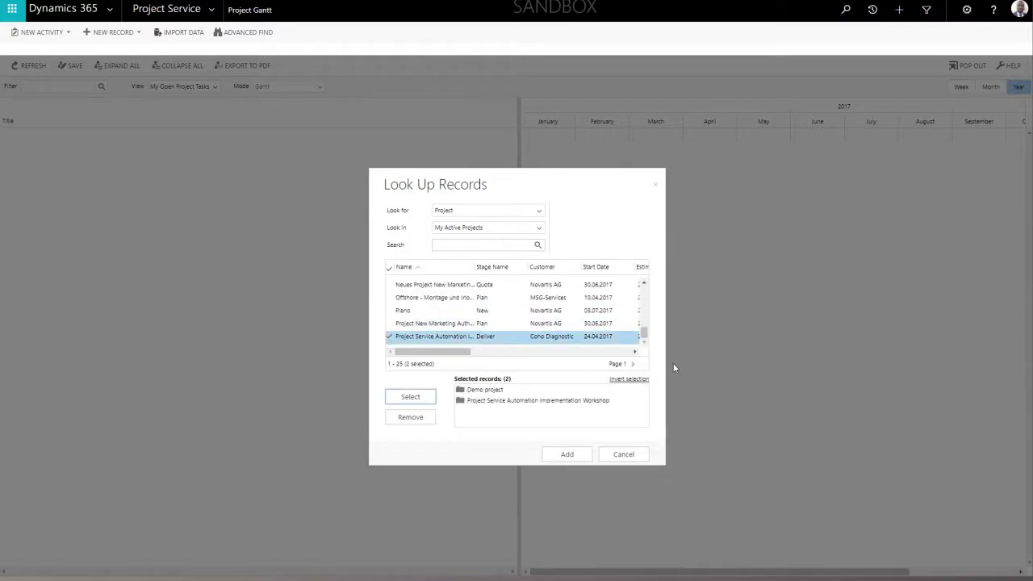
Step: Add the page-2 test project and TestProjekt -Project, apply the four-project filter, and refresh the Gantt
left_click(633, 364)
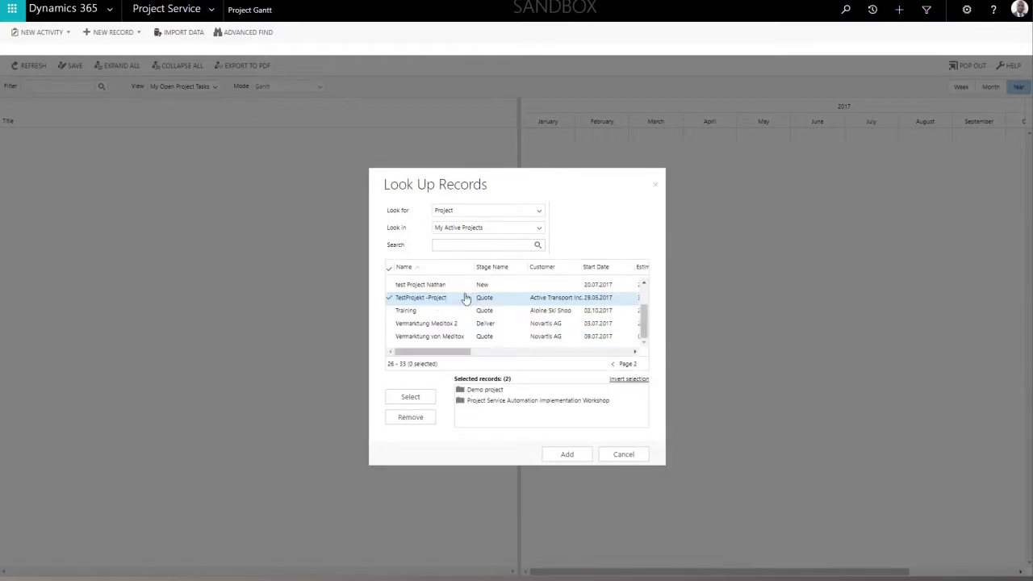
left_click(389, 285)
left_click(390, 298)
left_click(418, 401)
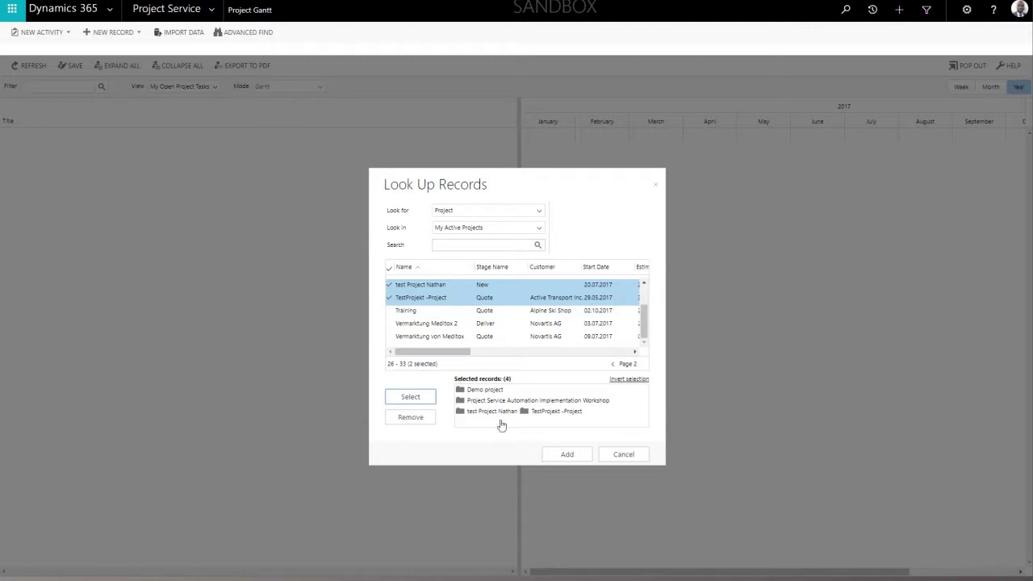
left_click(557, 453)
left_click(30, 65)
left_click(83, 135)
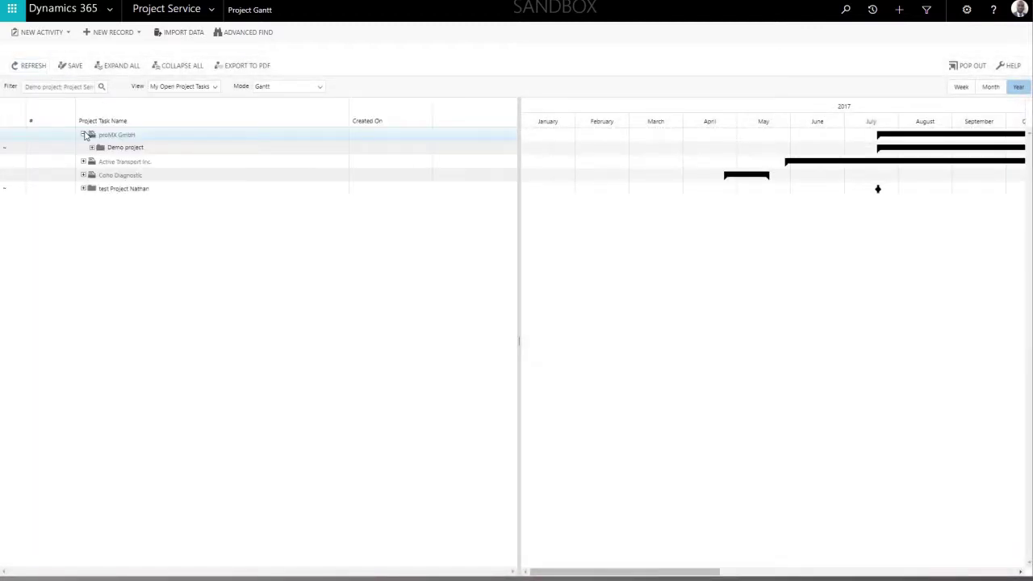
Step: Expand Demo project and switch the Gantt display mode to Controlling
left_click(90, 147)
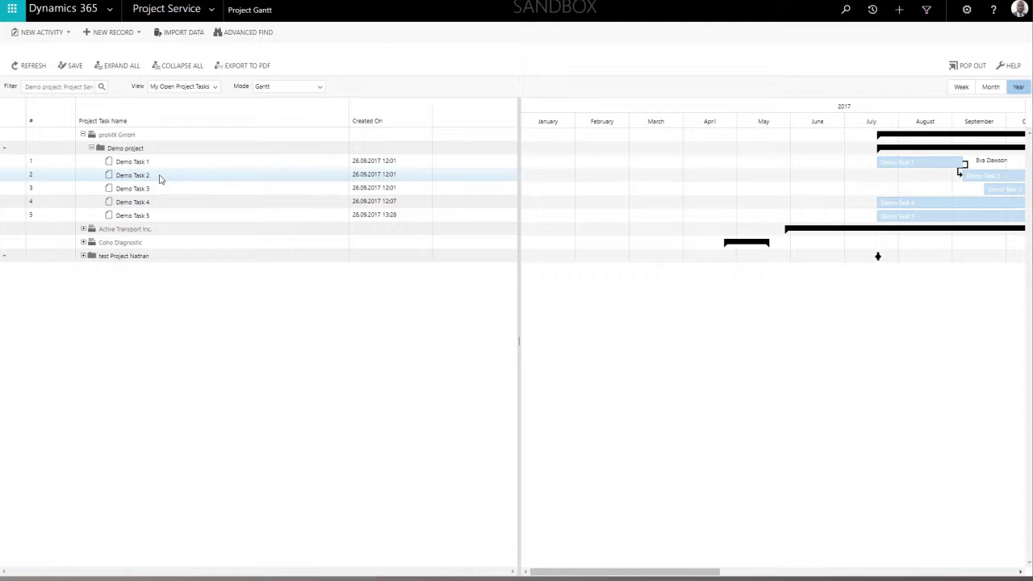
left_click(286, 87)
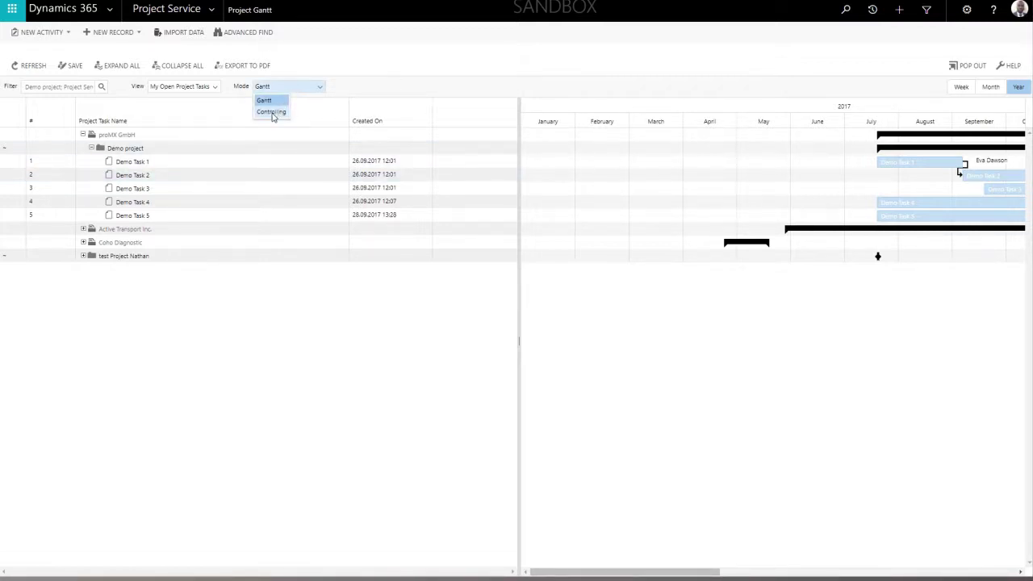
left_click(273, 105)
Step: Link Demo Task 3 to Demo Task 4 so Task 4 starts on 07.11.2017
left_click(90, 163)
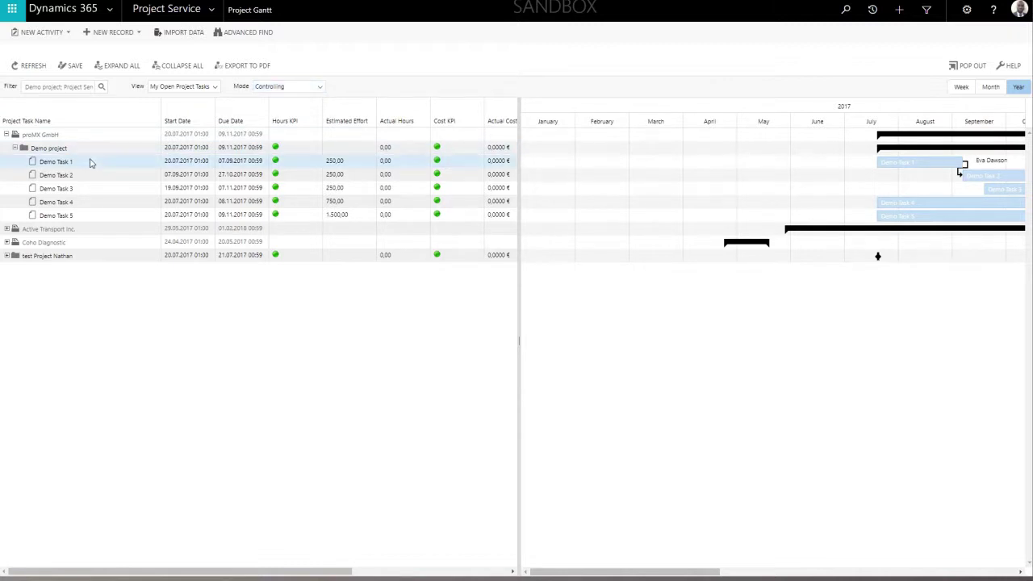
left_click(78, 175)
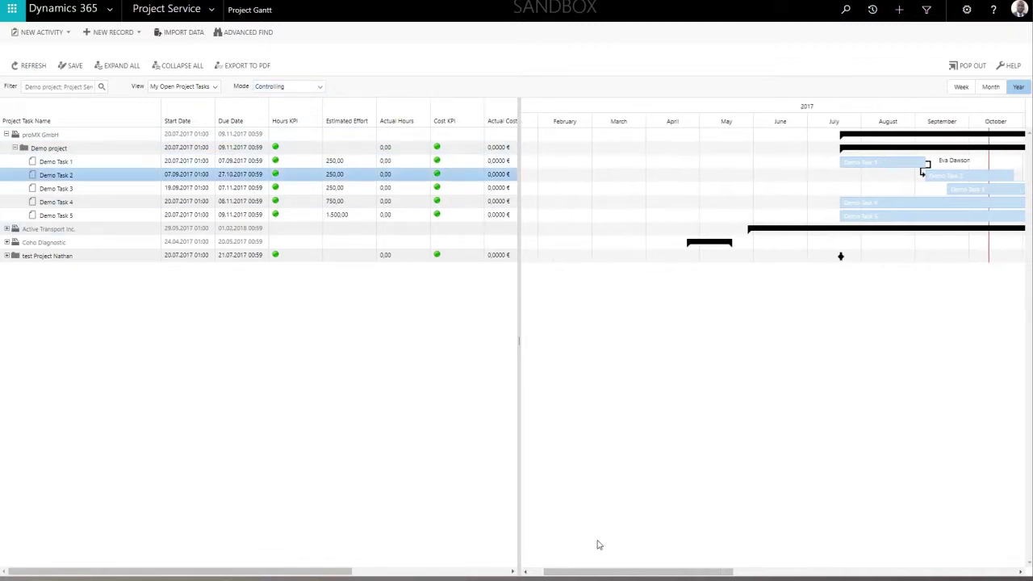
left_click_drag(648, 569, 705, 574)
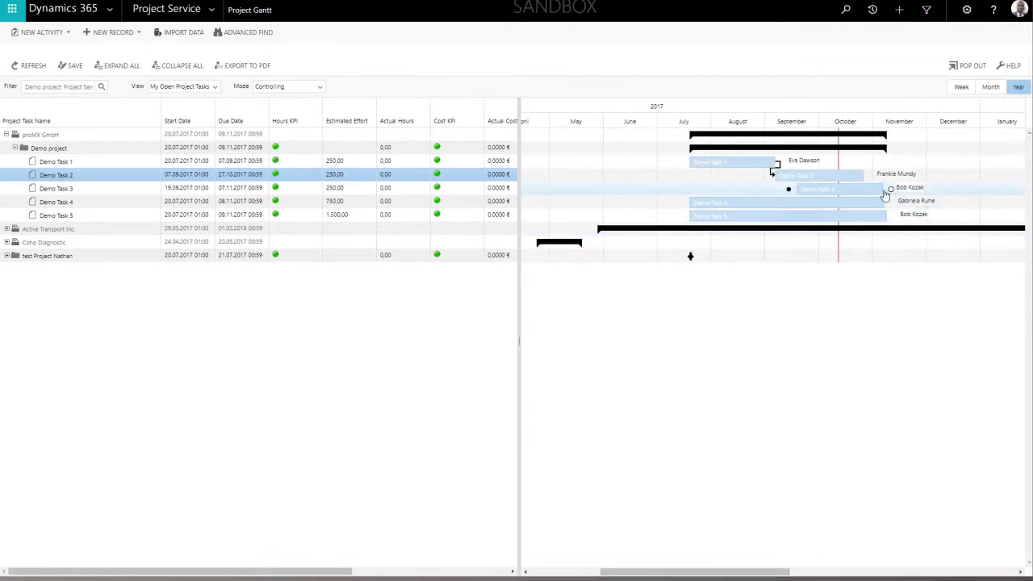
left_click_drag(890, 189, 682, 205)
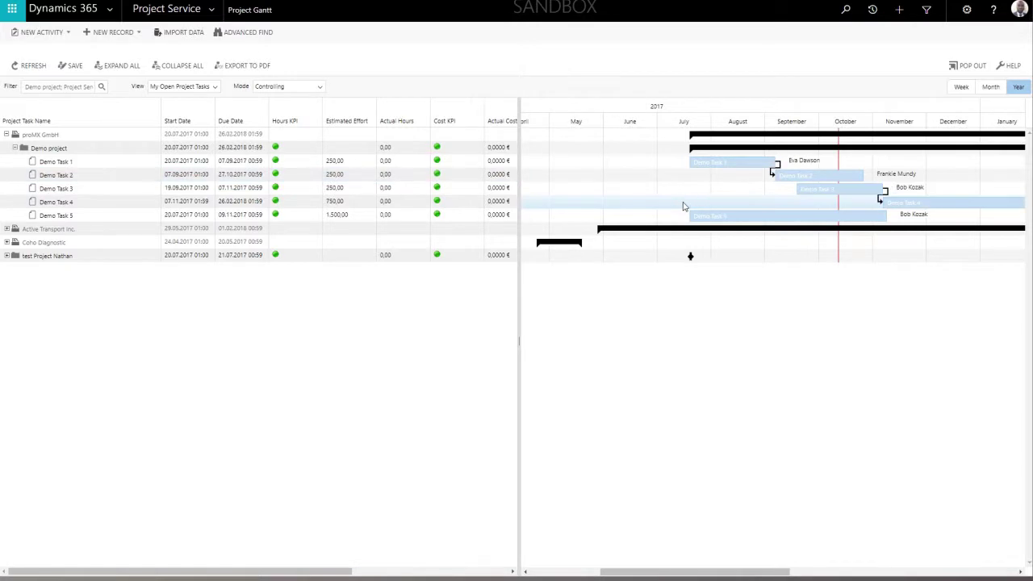
Step: Expand all projects to reveal TestProjekt -Project and Coho Diagnostic workshop tasks, then select proMX GmbH
left_click(121, 66)
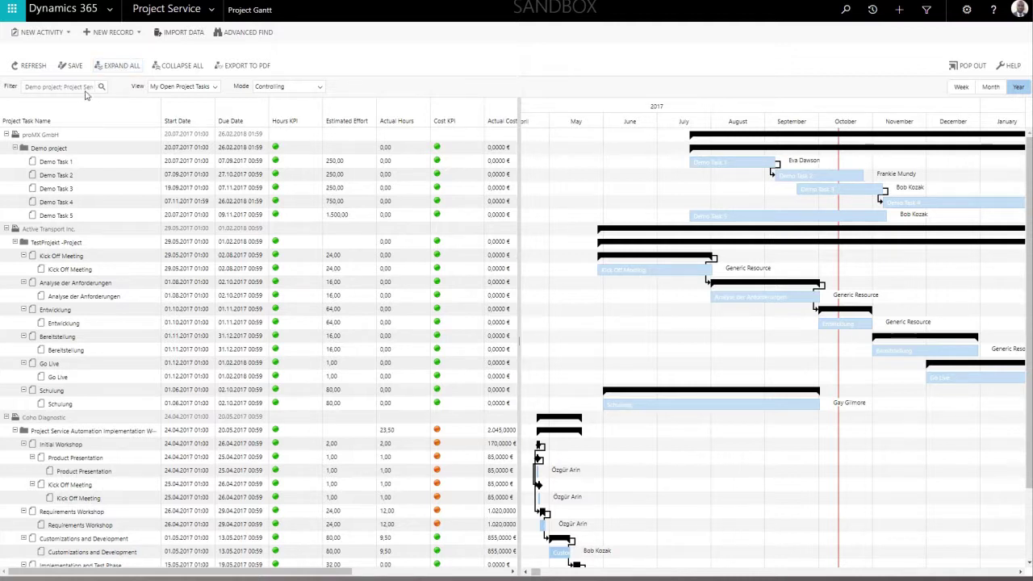
left_click(50, 134)
right_click(50, 134)
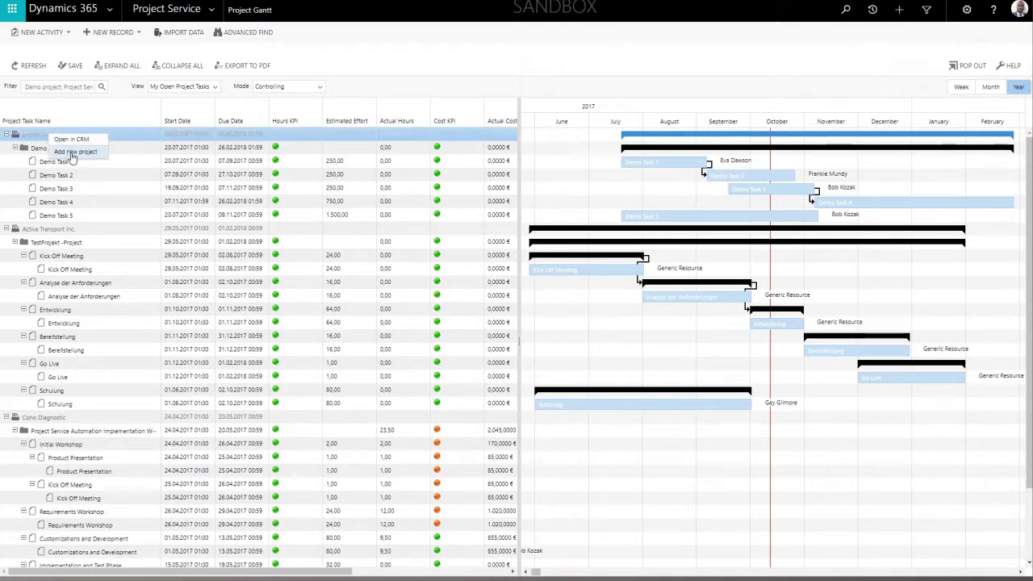
left_click(74, 152)
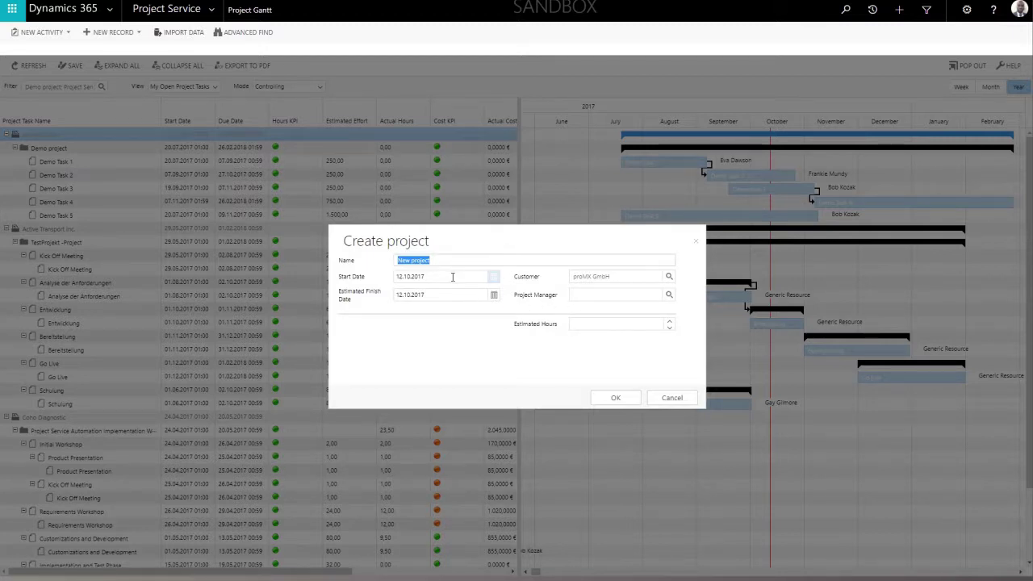
left_click(671, 400)
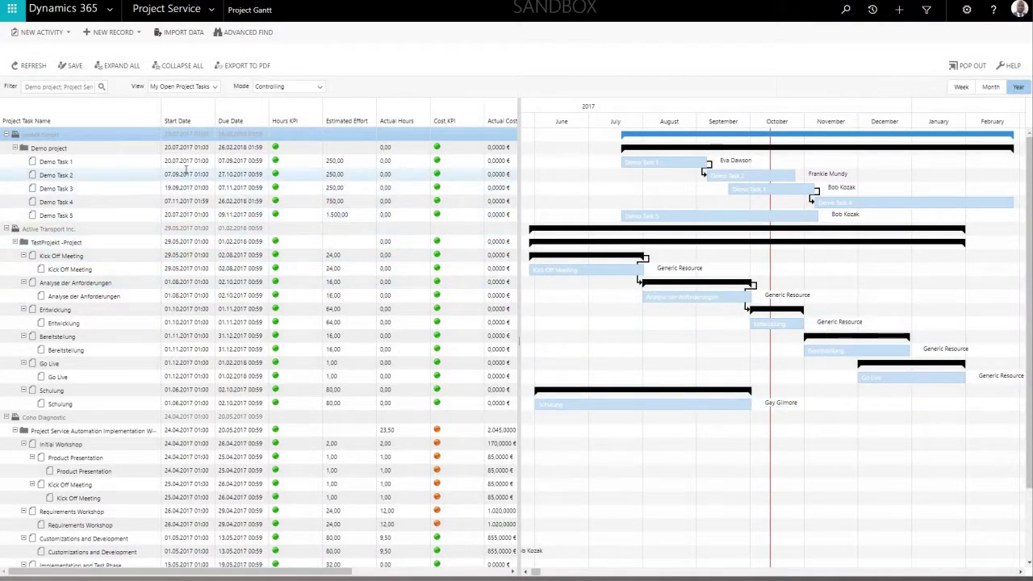
Step: Create child task Demo Task 6 under Demo project with role Elektroniker and 3.000,00 estimated effort
left_click(56, 148)
right_click(57, 149)
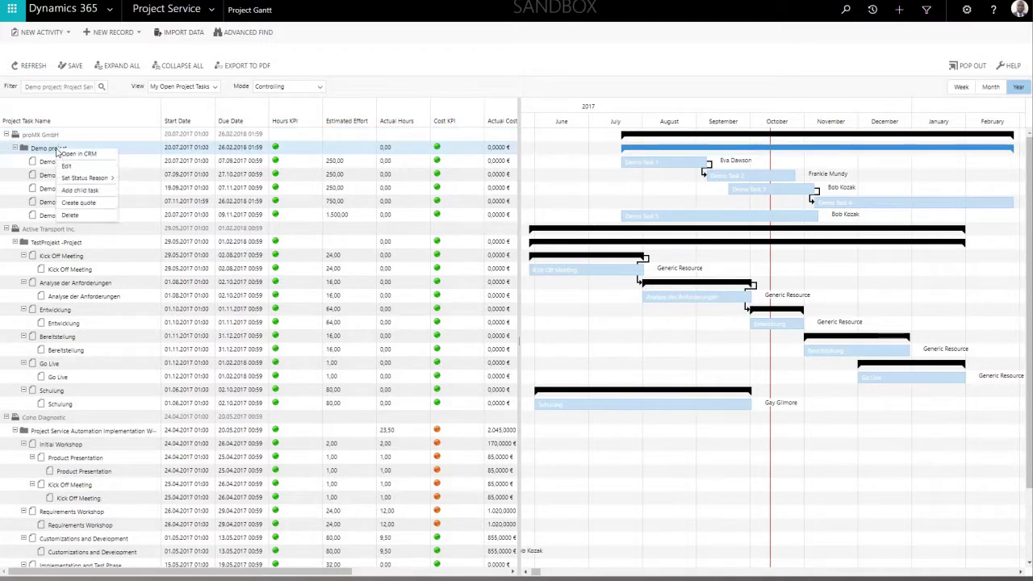
left_click(91, 193)
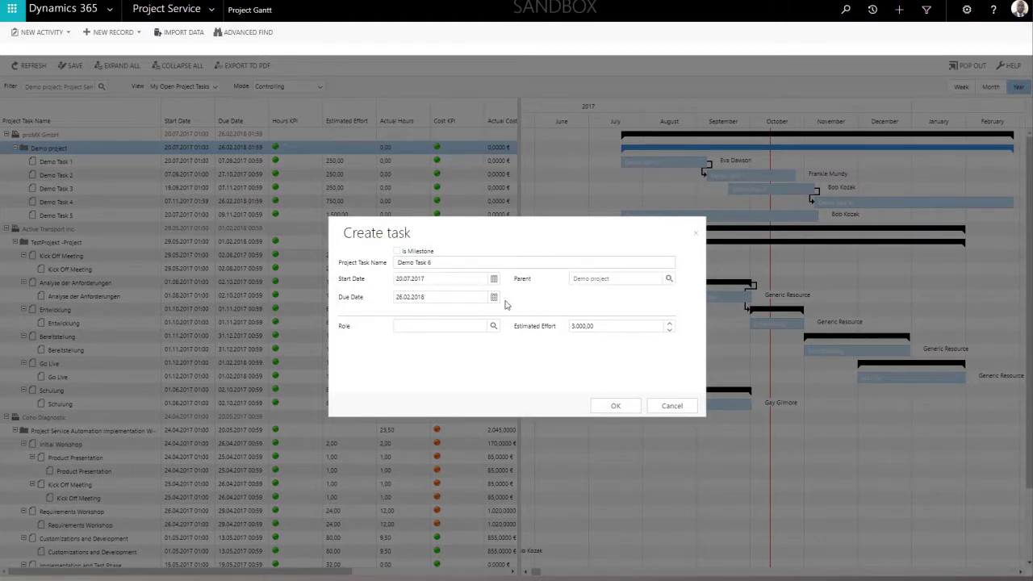
left_click(493, 326)
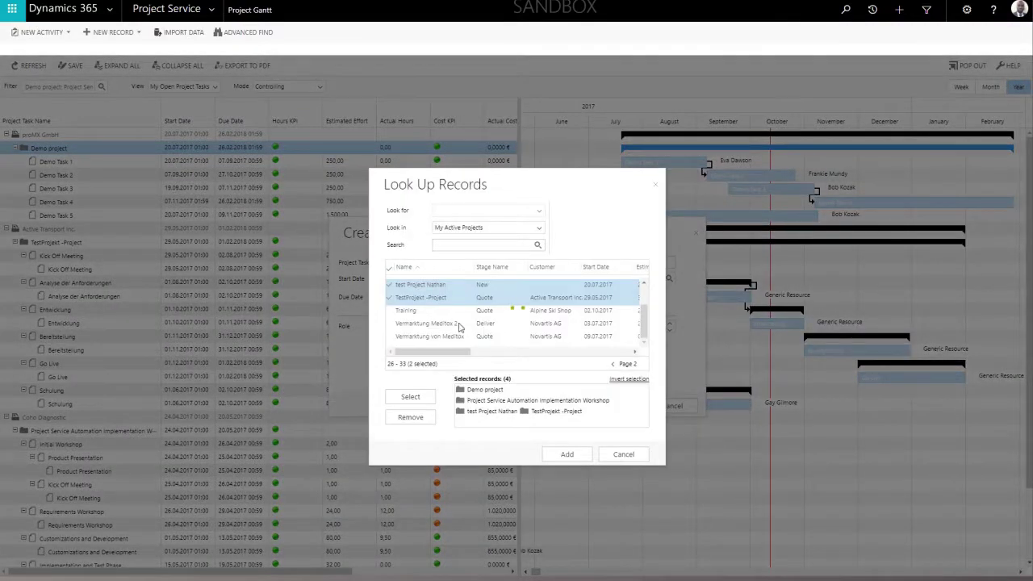
left_click(412, 310)
left_click(410, 396)
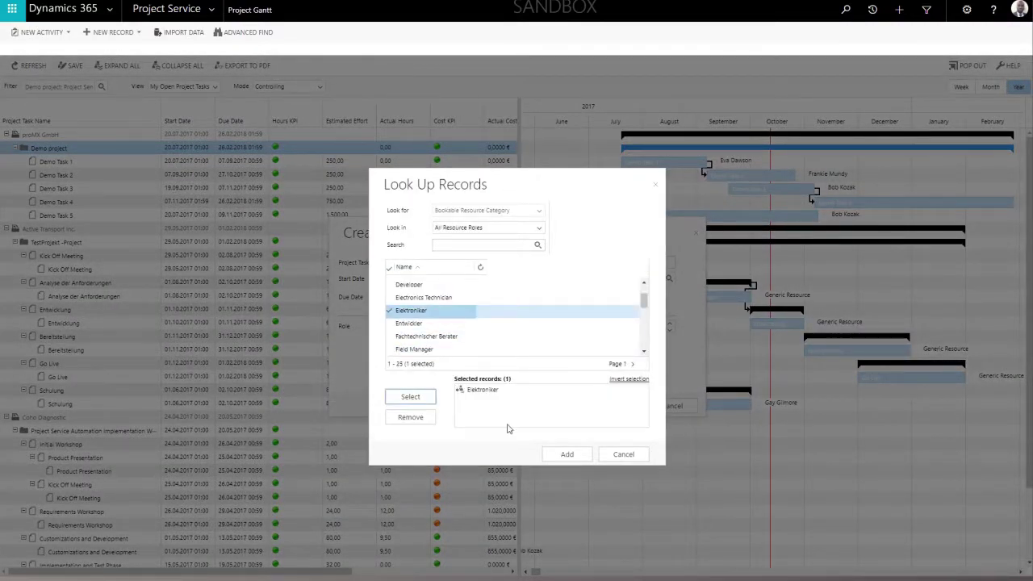
left_click(567, 454)
left_click(615, 406)
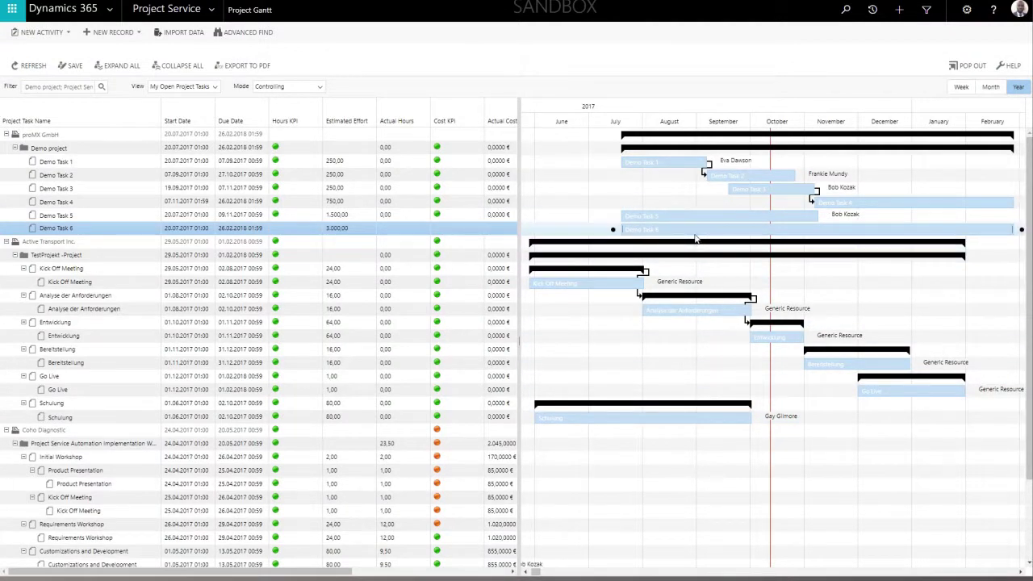
Step: In Demo Task 6's resources, add a new assignment with the chosen user as bookable resource for 3.000,00 hours
right_click(101, 229)
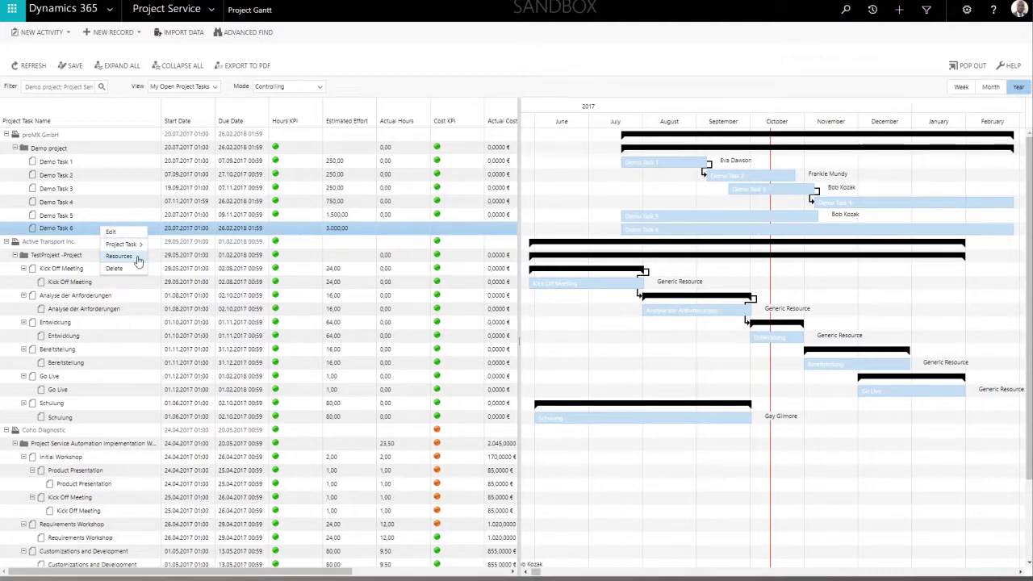
left_click(119, 256)
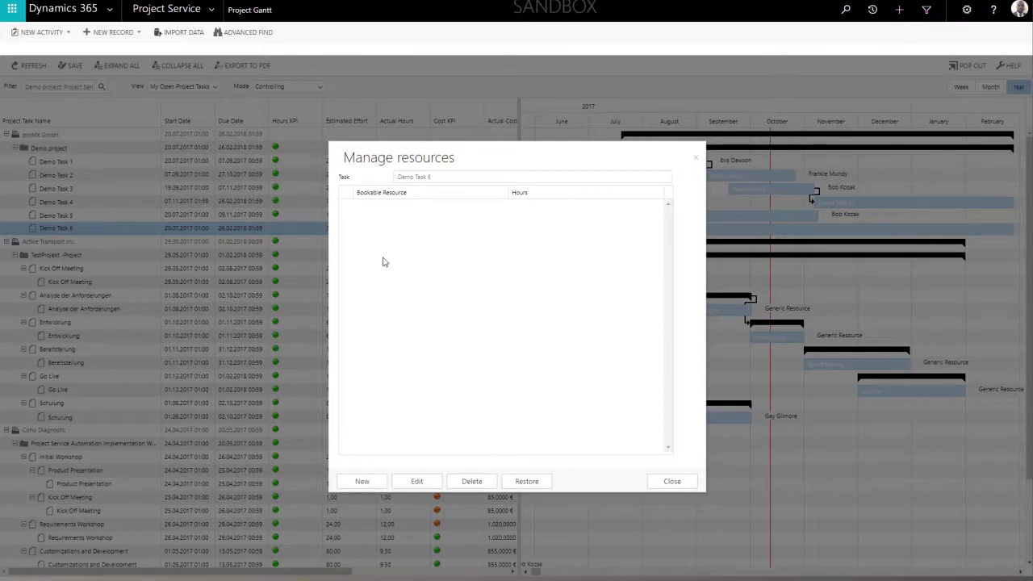
left_click(364, 482)
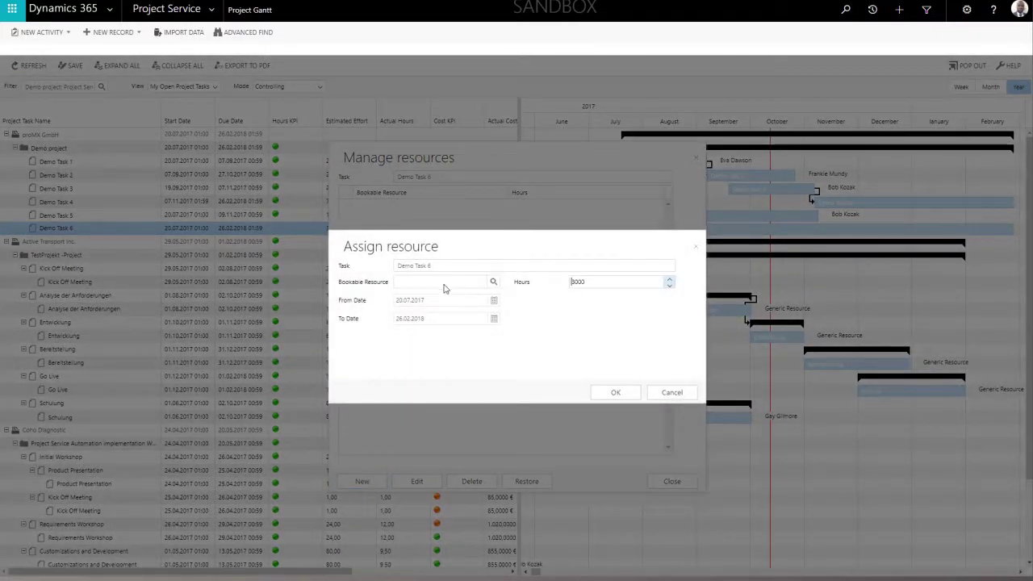
left_click(493, 281)
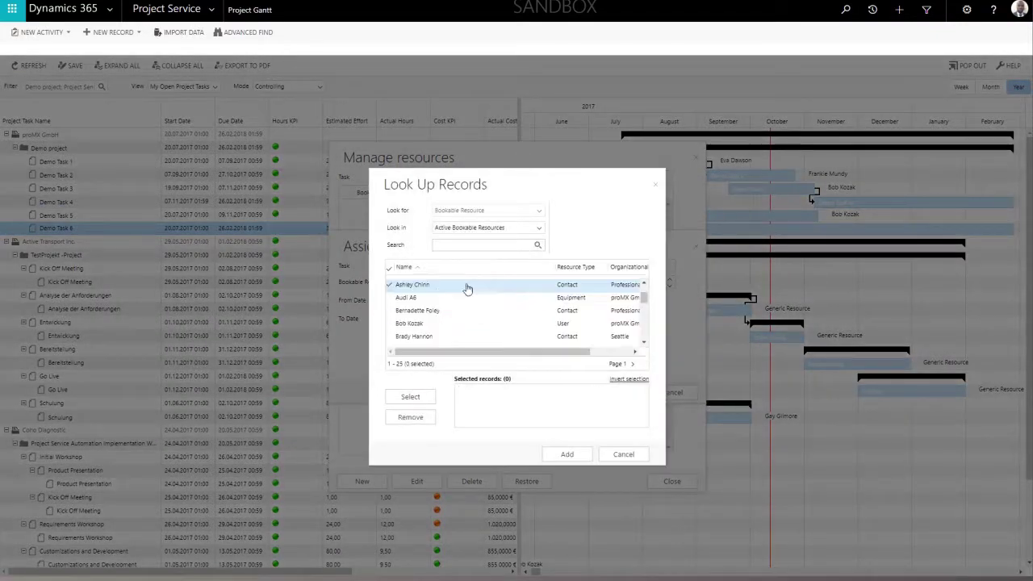
left_click(390, 325)
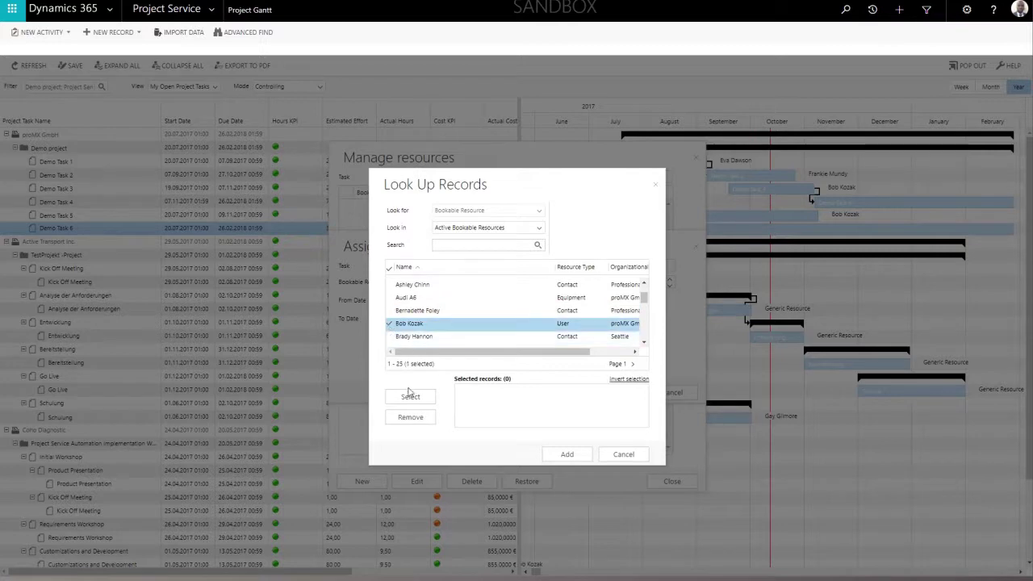
left_click(411, 397)
left_click(567, 456)
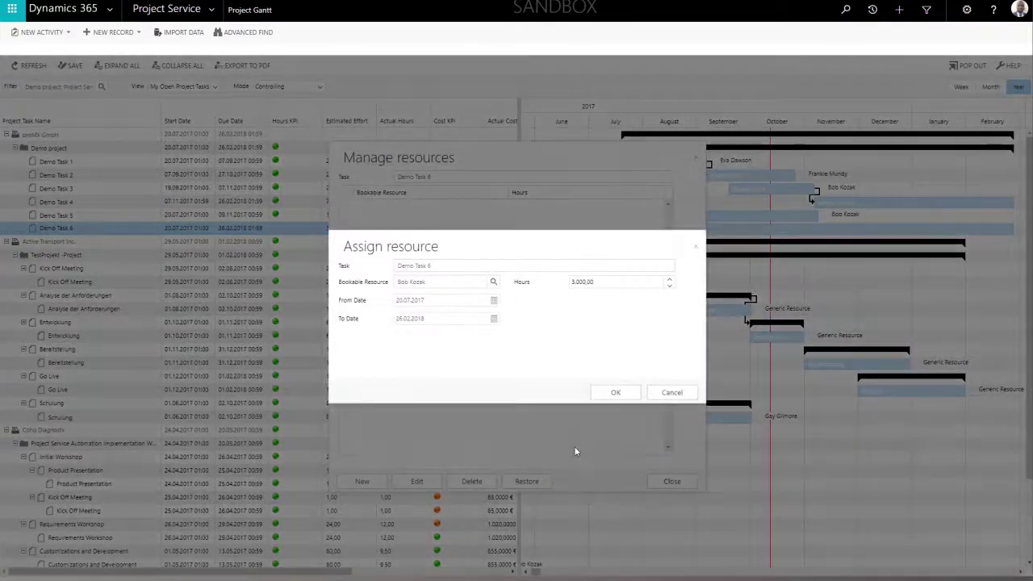
left_click(616, 394)
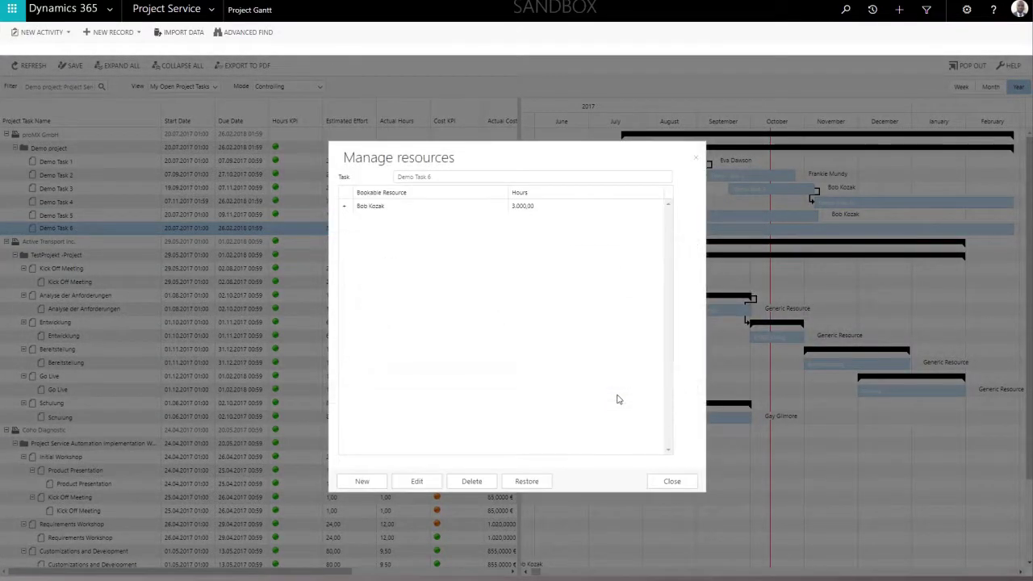
Step: Close the Manage resources dialog and save the Gantt project plan
left_click(672, 482)
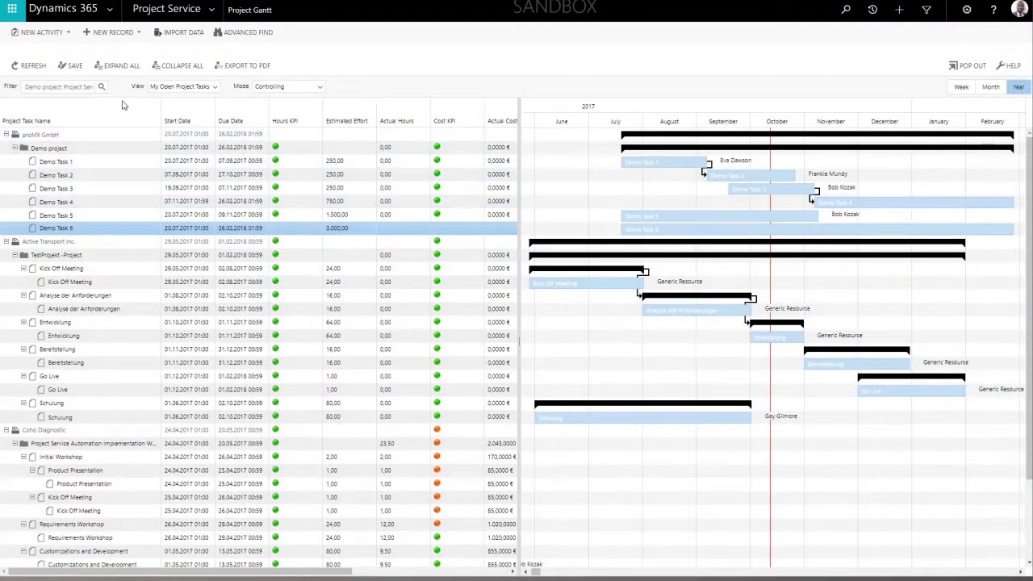
left_click(75, 70)
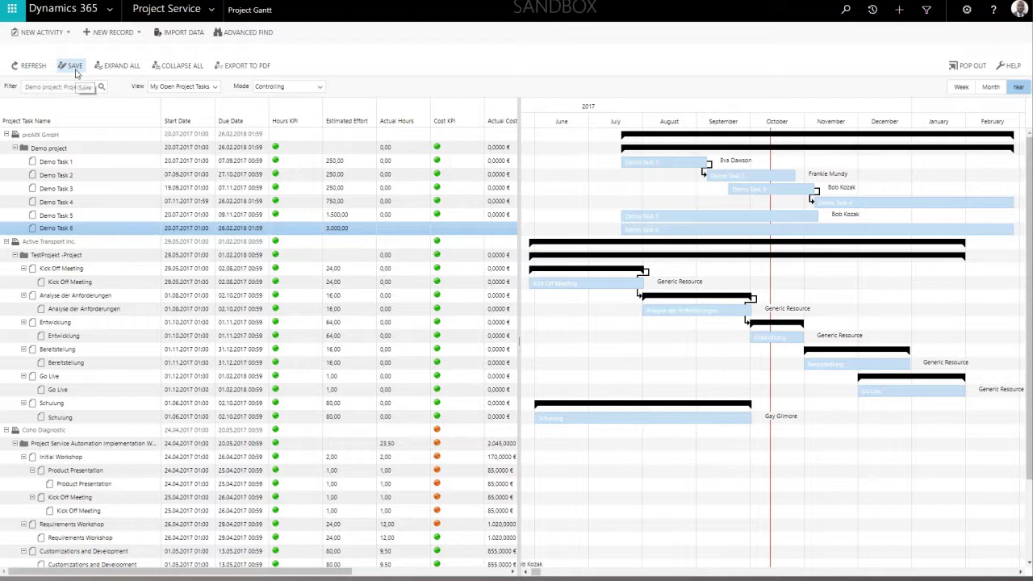